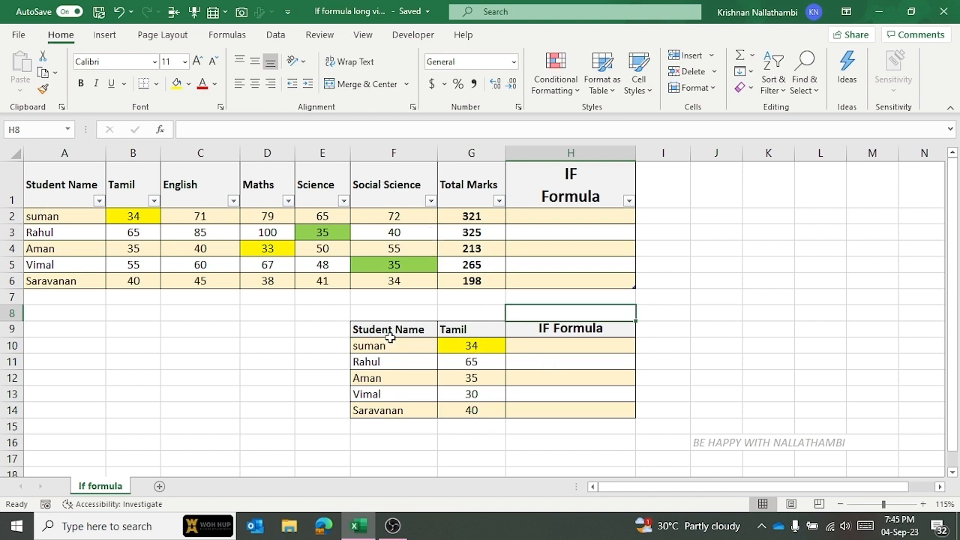
# Start an IF function in H10 through its function arguments, using G10>=35 as the logical test.
pyautogui.click(562, 345)
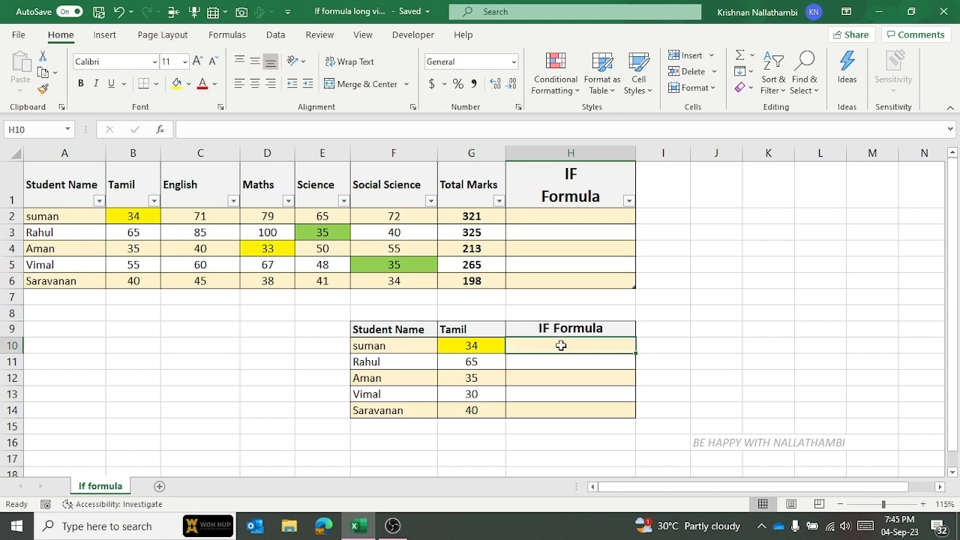
pyautogui.write('=')
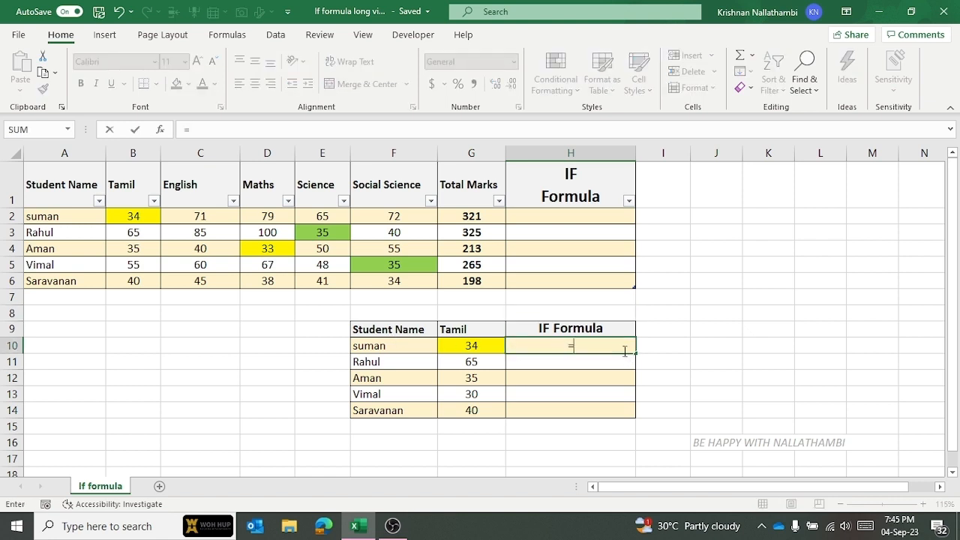
pyautogui.write('if')
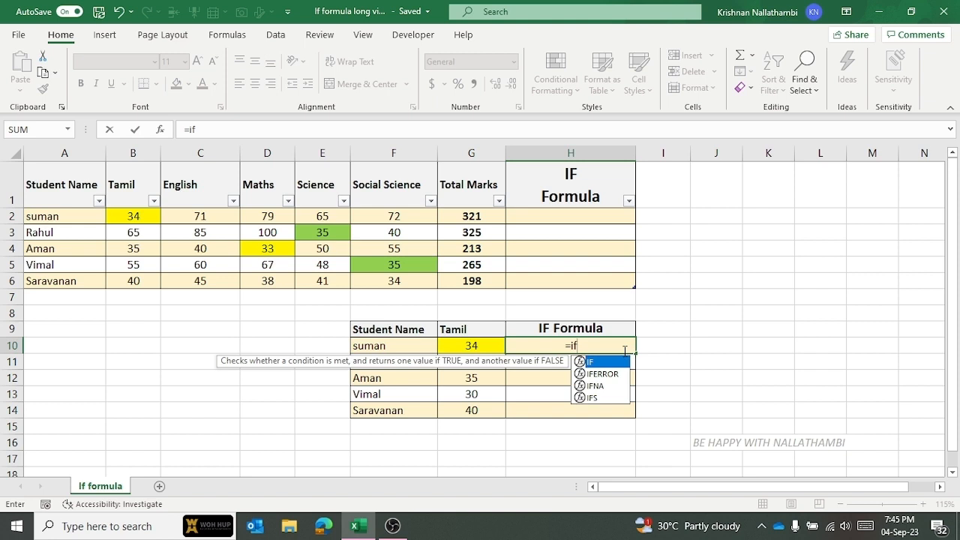
pyautogui.doubleClick(607, 362)
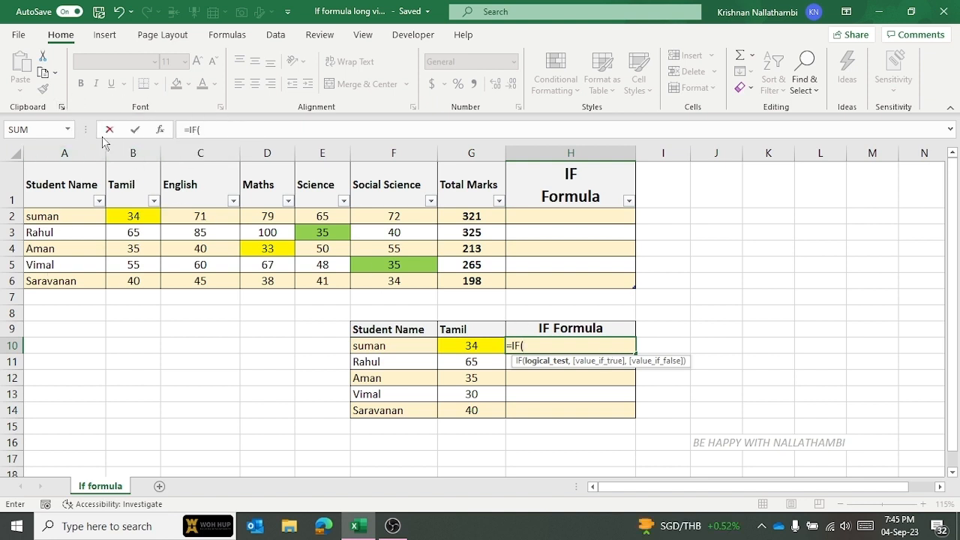
pyautogui.click(160, 130)
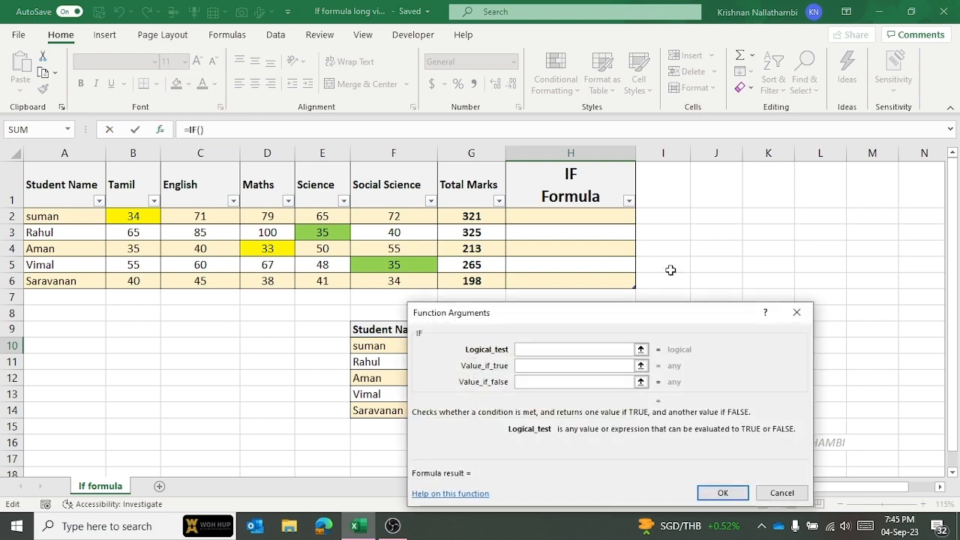
pyautogui.moveTo(648, 312); pyautogui.dragTo(437, 102)
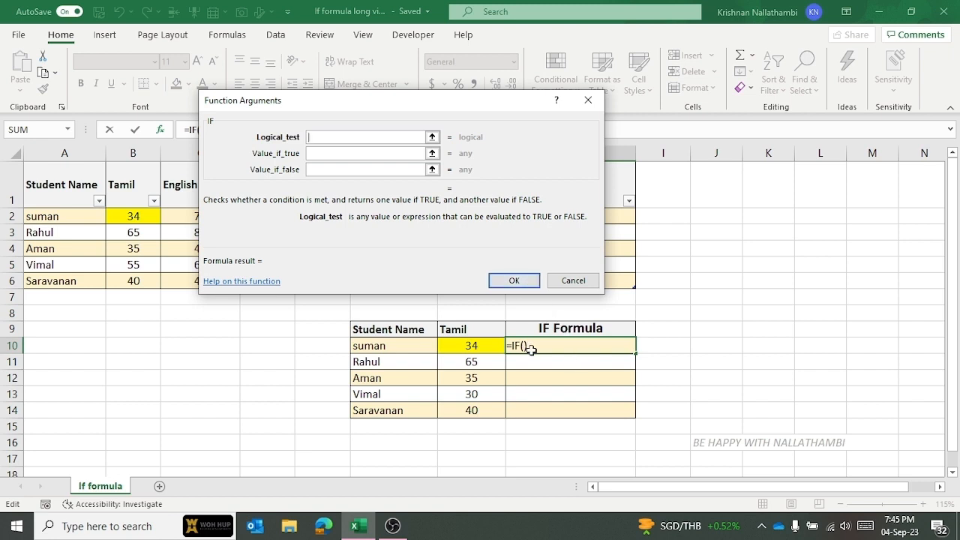
pyautogui.write('g10')
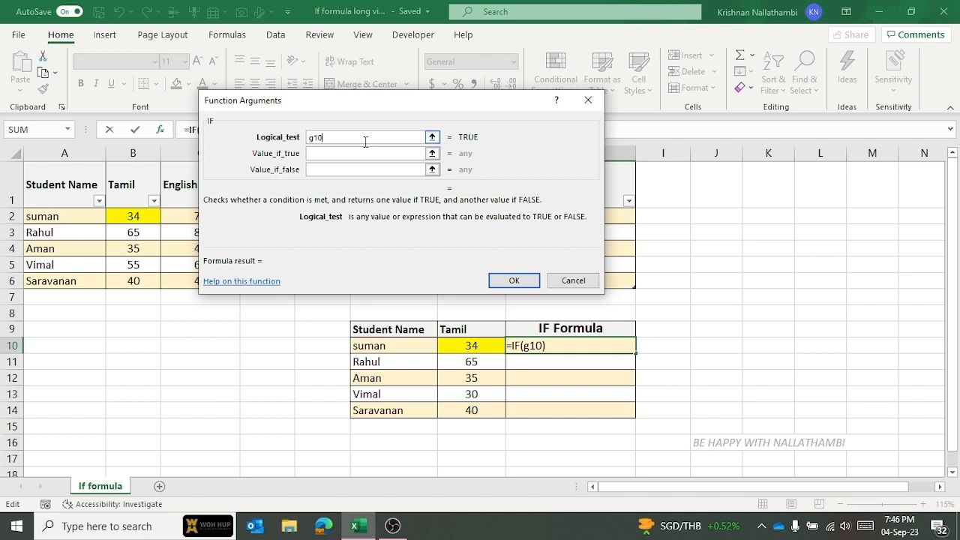
pyautogui.write('>=35')
pyautogui.click(312, 138)
pyautogui.press('BackSpace')
pyautogui.write('G')
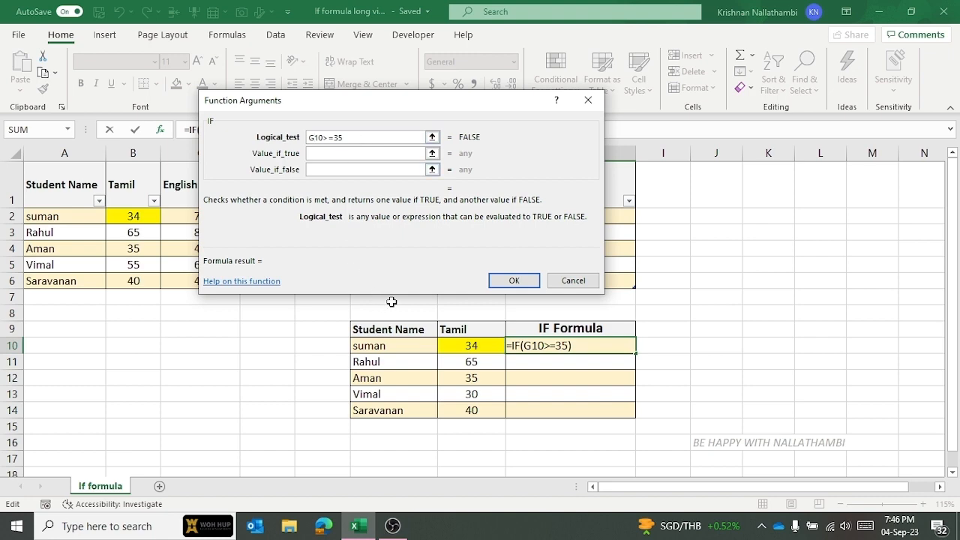
# Have the H10 formula return Pass when true and Fail when false, and fill it down through H14.
pyautogui.moveTo(462, 105); pyautogui.dragTo(788, 93)
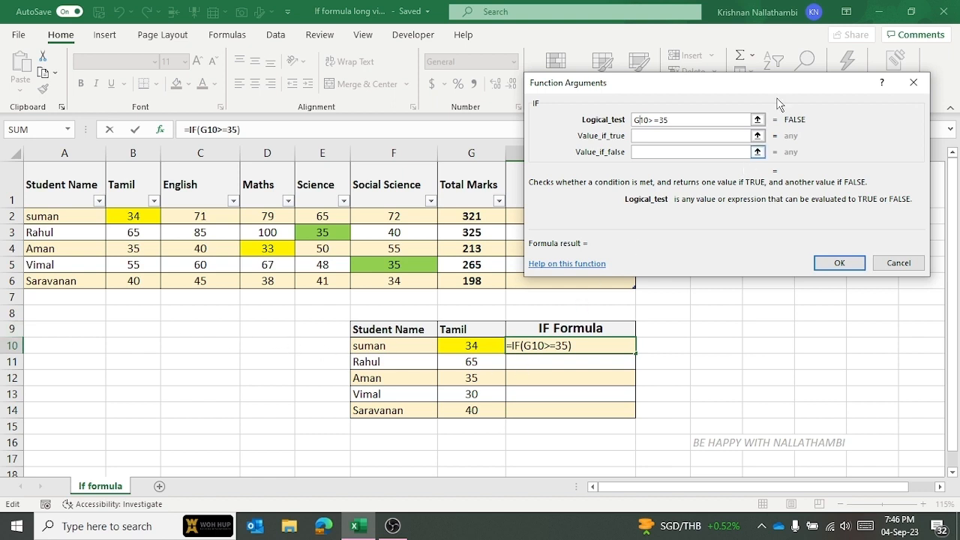
pyautogui.moveTo(779, 87); pyautogui.dragTo(626, 53)
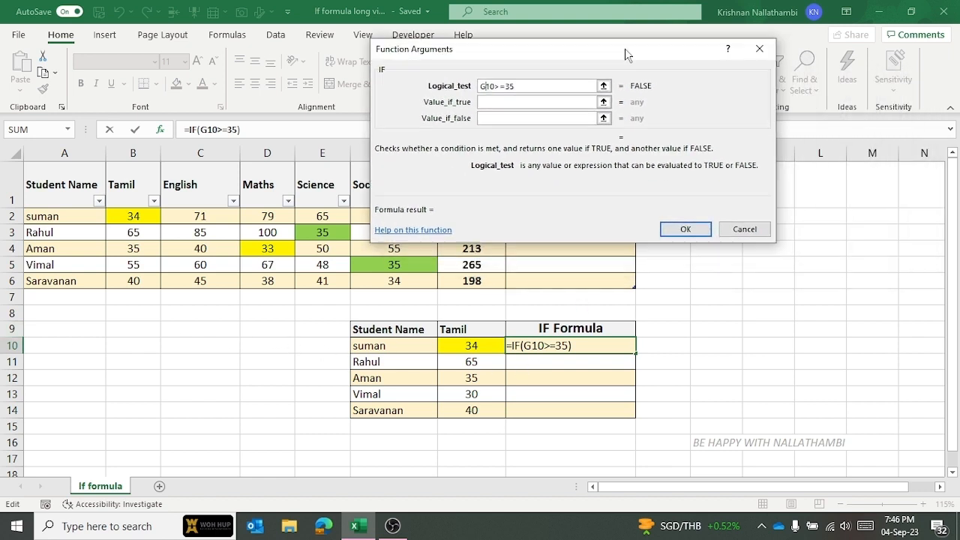
pyautogui.click(518, 105)
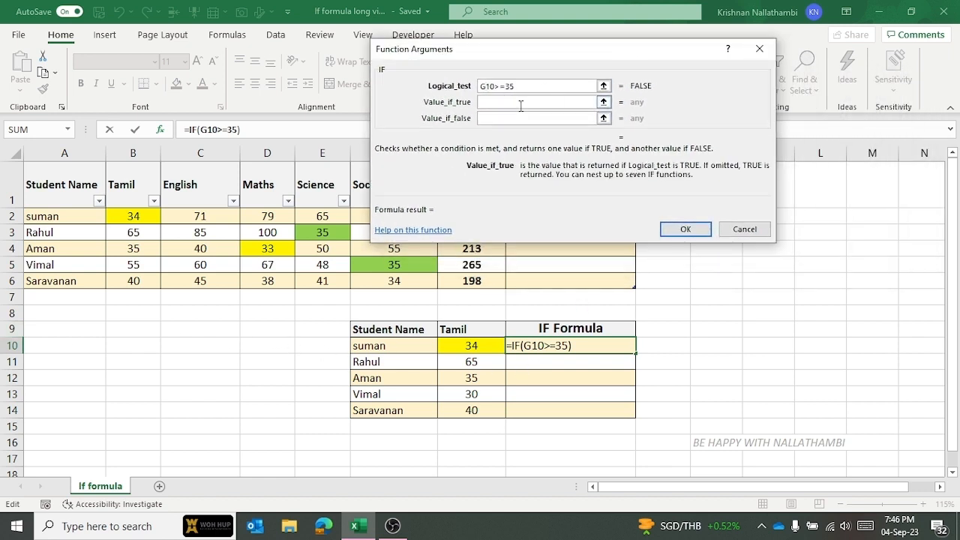
pyautogui.write('Pass')
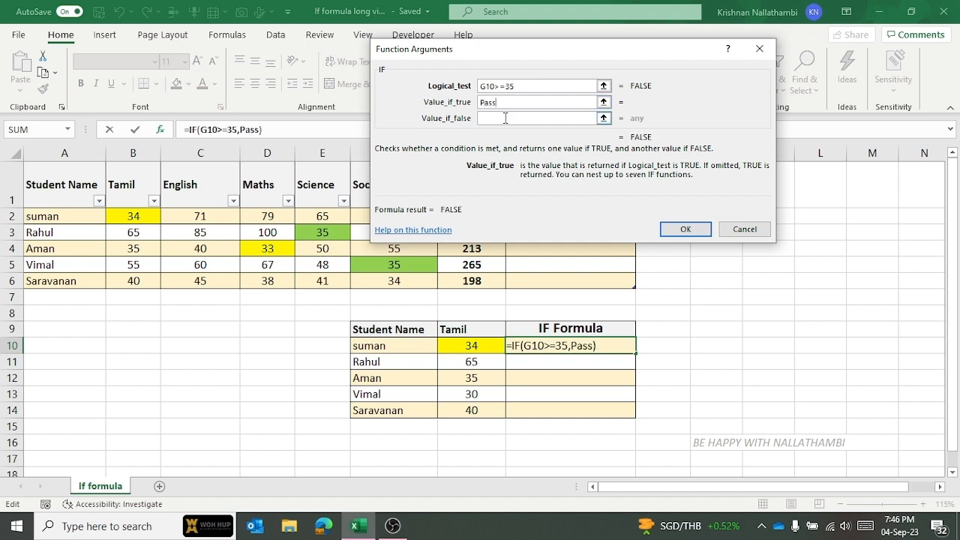
pyautogui.click(505, 118)
pyautogui.write('Fail')
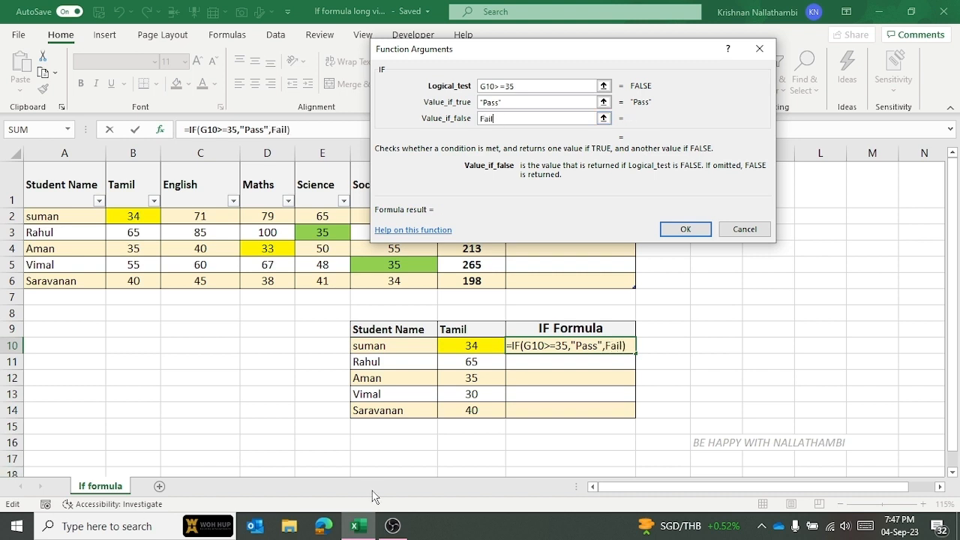
pyautogui.click(543, 103)
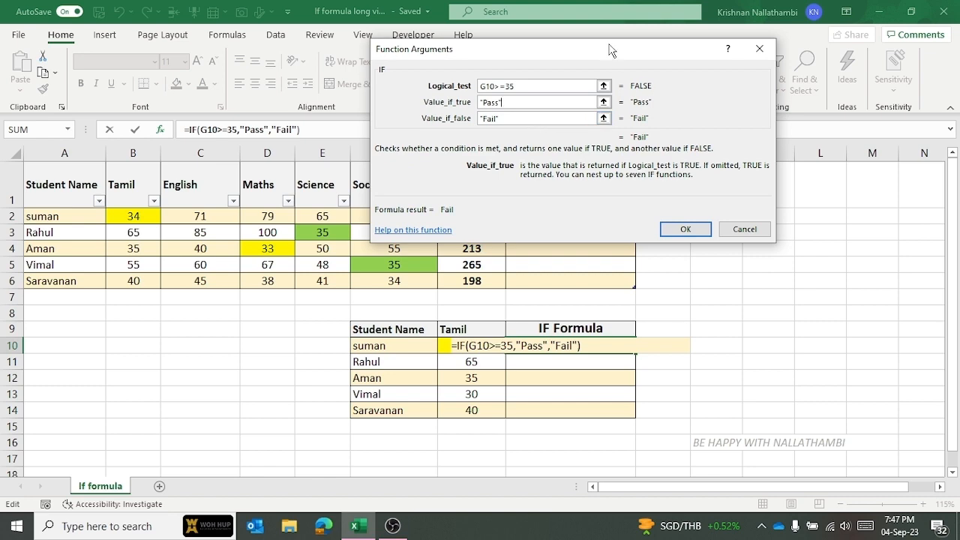
pyautogui.moveTo(610, 50); pyautogui.dragTo(603, 100)
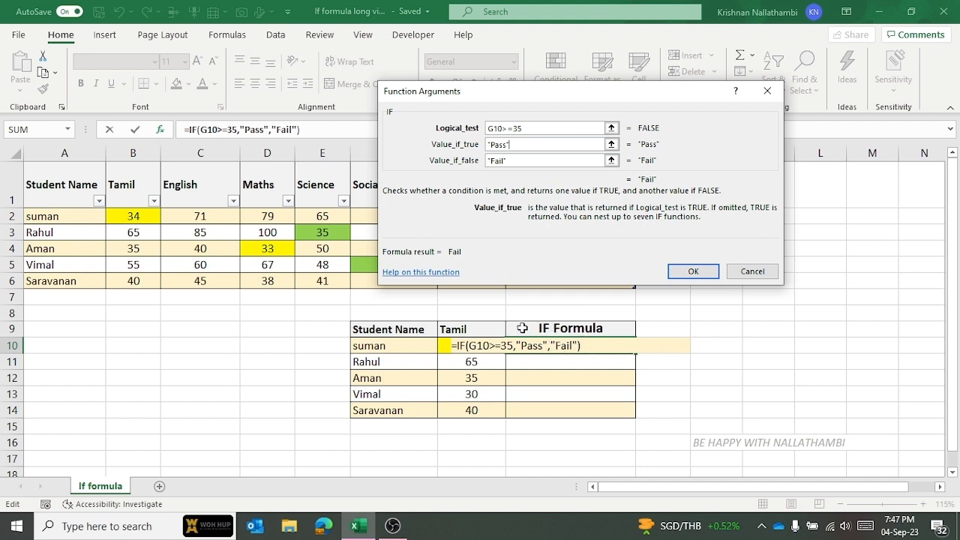
pyautogui.click(691, 271)
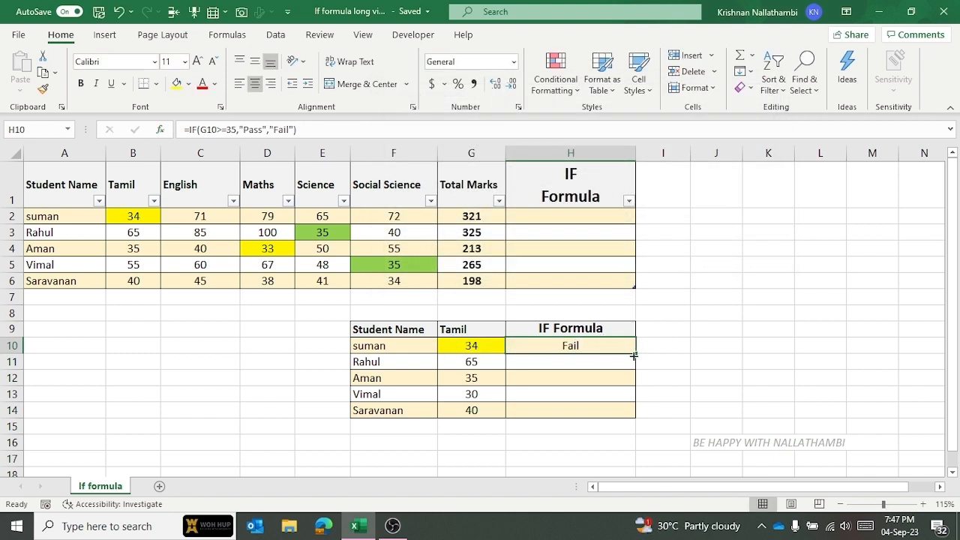
pyautogui.moveTo(634, 355); pyautogui.dragTo(632, 421)
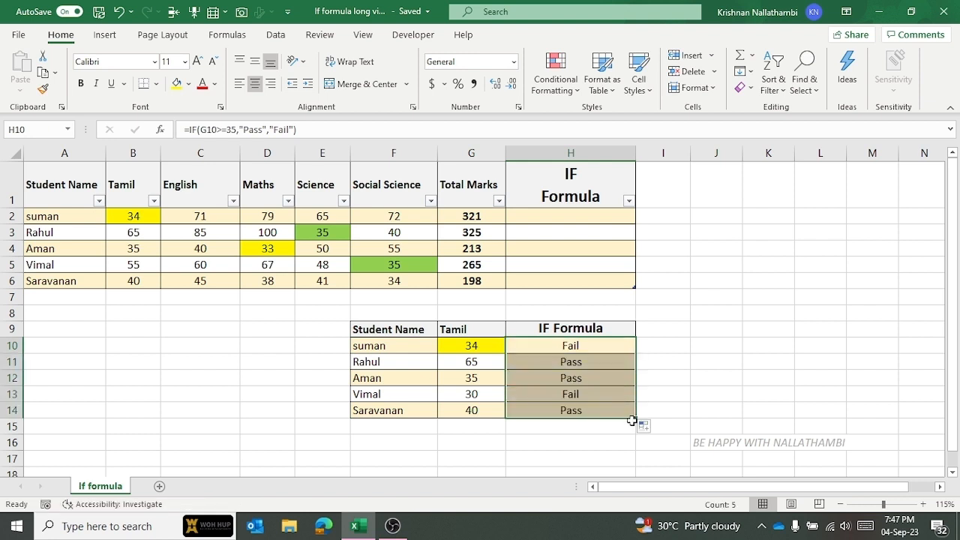
# Review the filled formula in H13 and the arguments of the IF formula in H10.
pyautogui.click(590, 398)
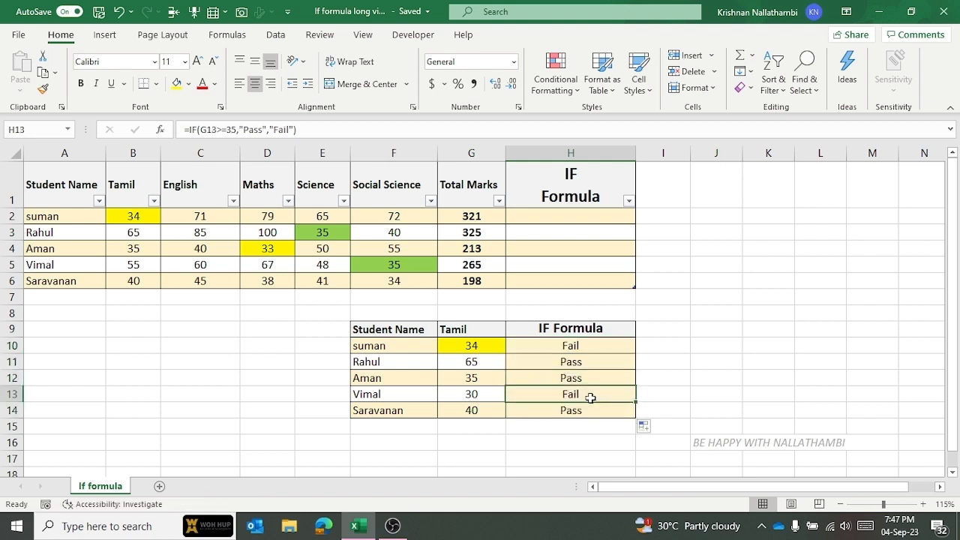
pyautogui.click(553, 343)
pyautogui.doubleClick(553, 343)
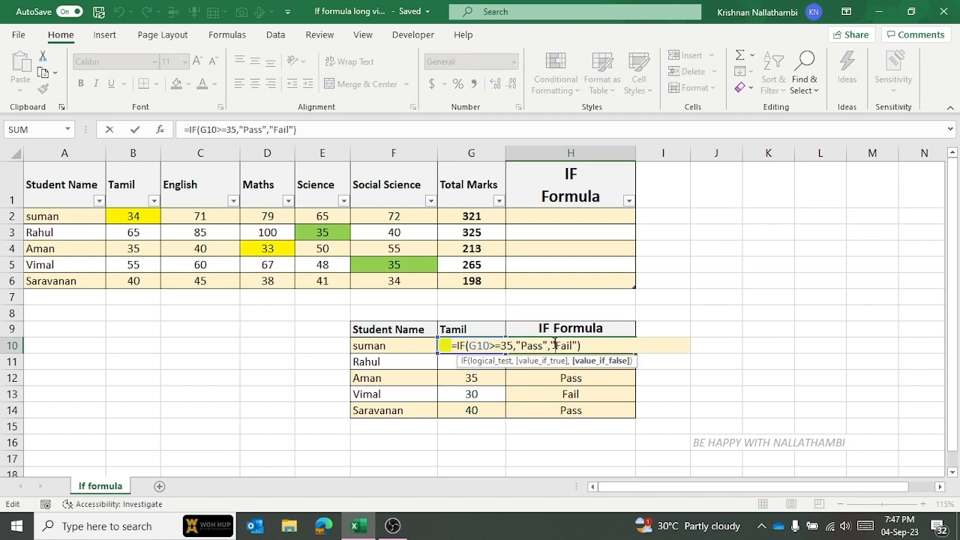
pyautogui.press('Escape')
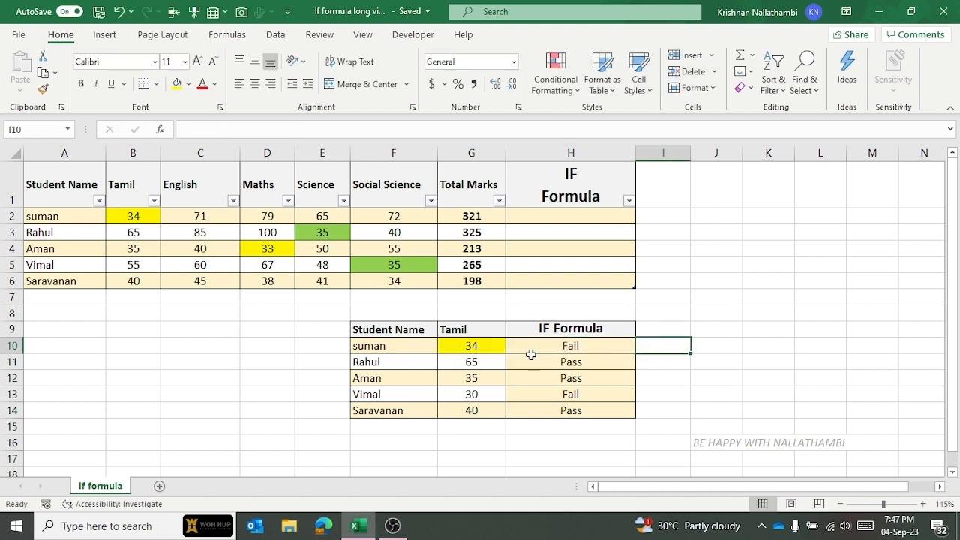
pyautogui.doubleClick(560, 343)
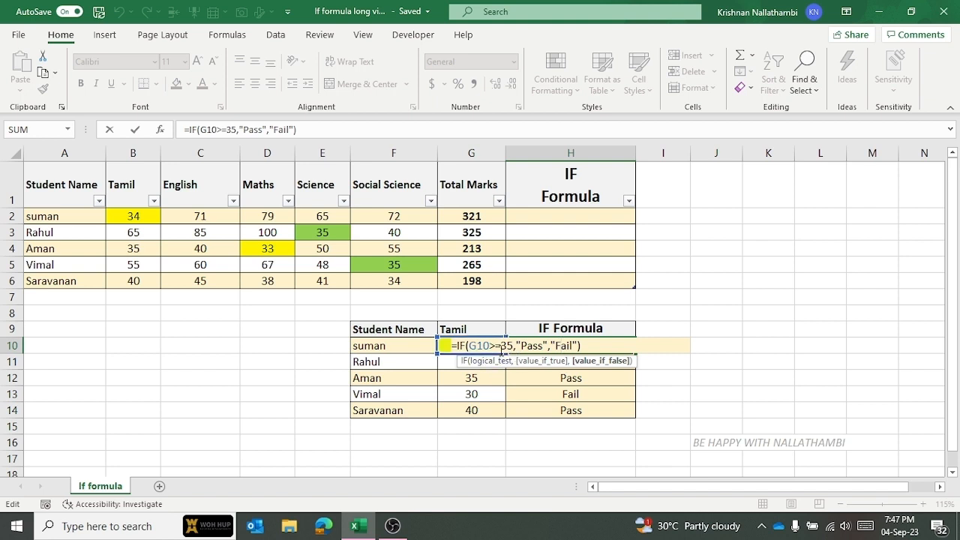
pyautogui.press('Tab')
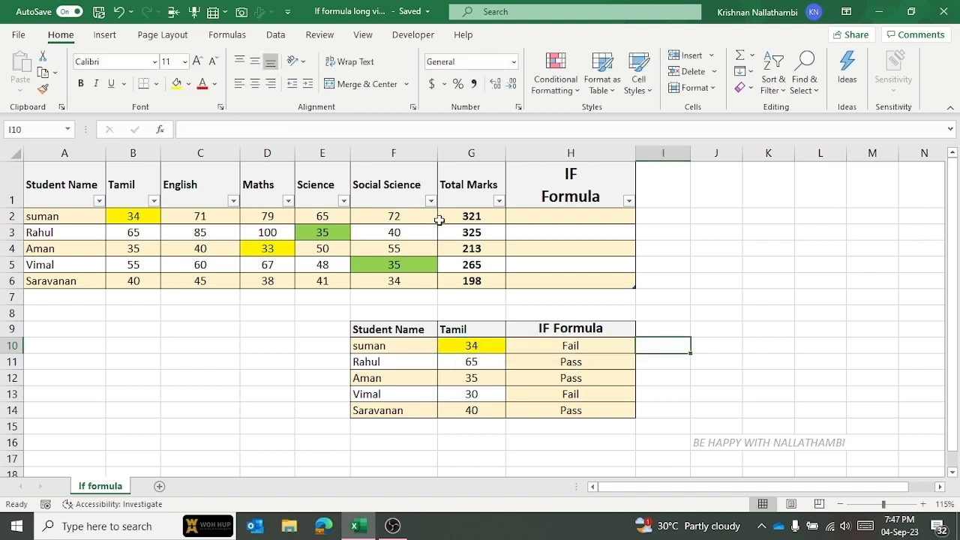
# Start an IF function in H2 through its function arguments, using MIN(B2:F2)>=35 as the logical test.
pyautogui.click(558, 218)
pyautogui.write('=')
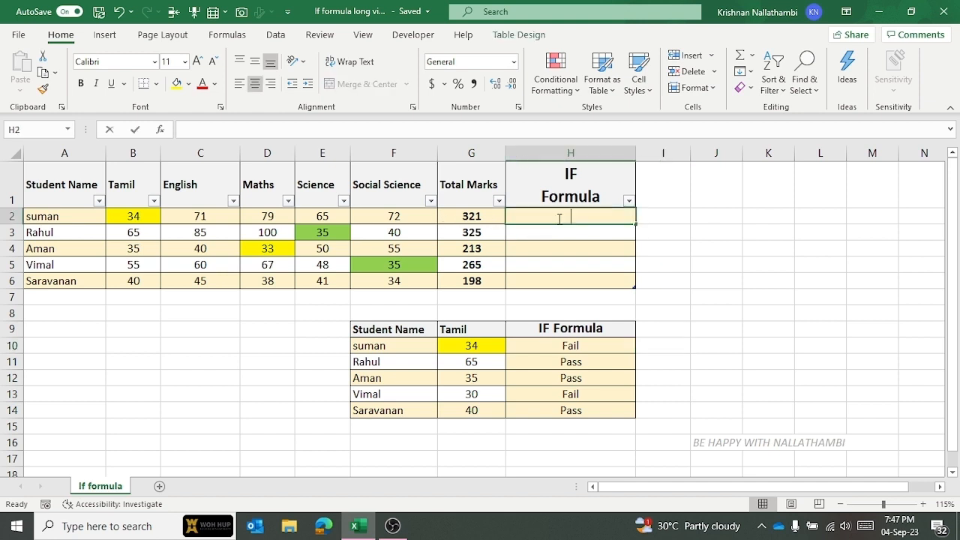
pyautogui.write('if')
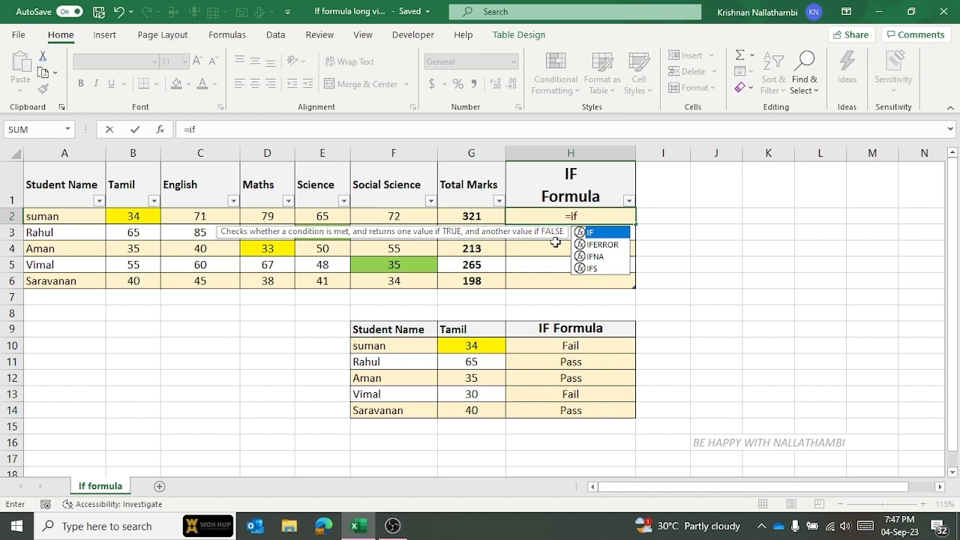
pyautogui.doubleClick(595, 234)
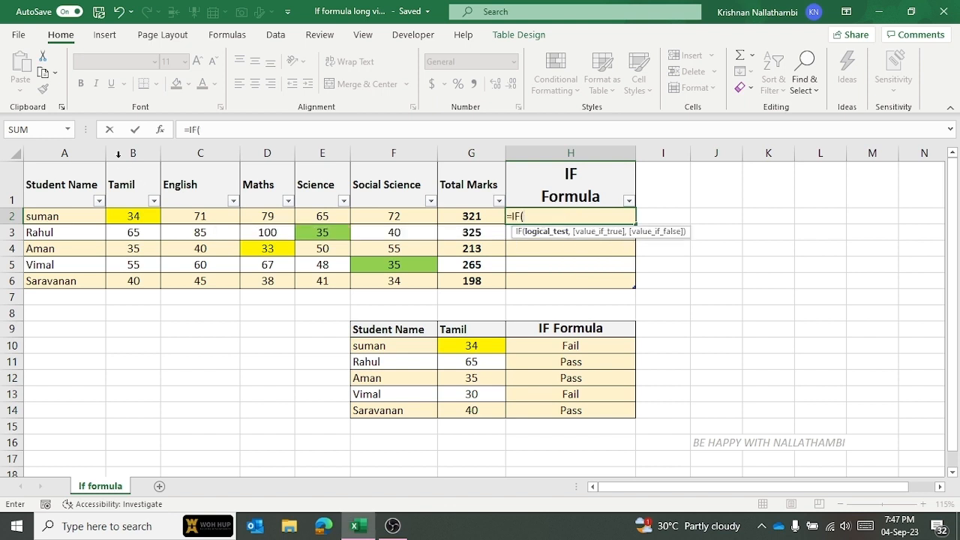
pyautogui.click(163, 135)
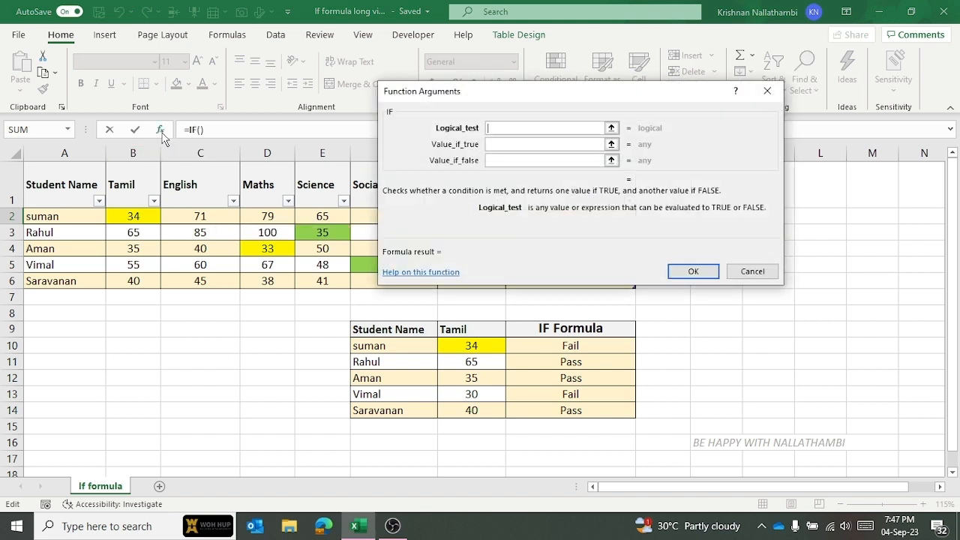
pyautogui.moveTo(606, 102); pyautogui.dragTo(496, 294)
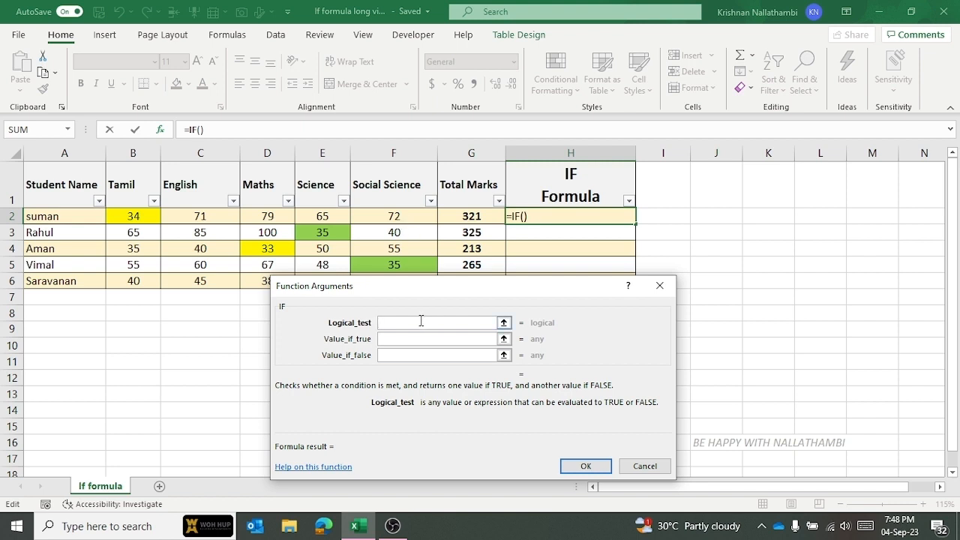
pyautogui.write('m')
pyautogui.press('BackSpace')
pyautogui.write('MIN')
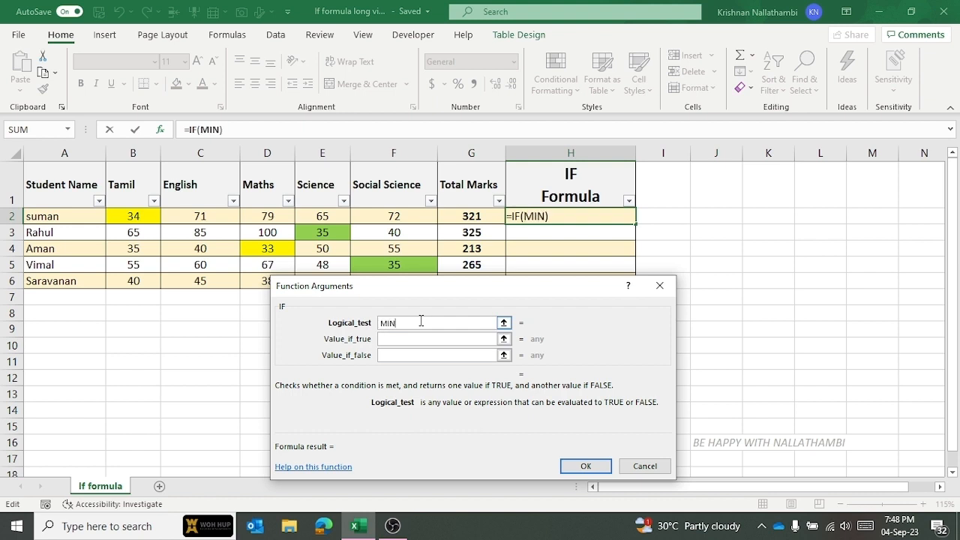
pyautogui.write('(B2:F2')
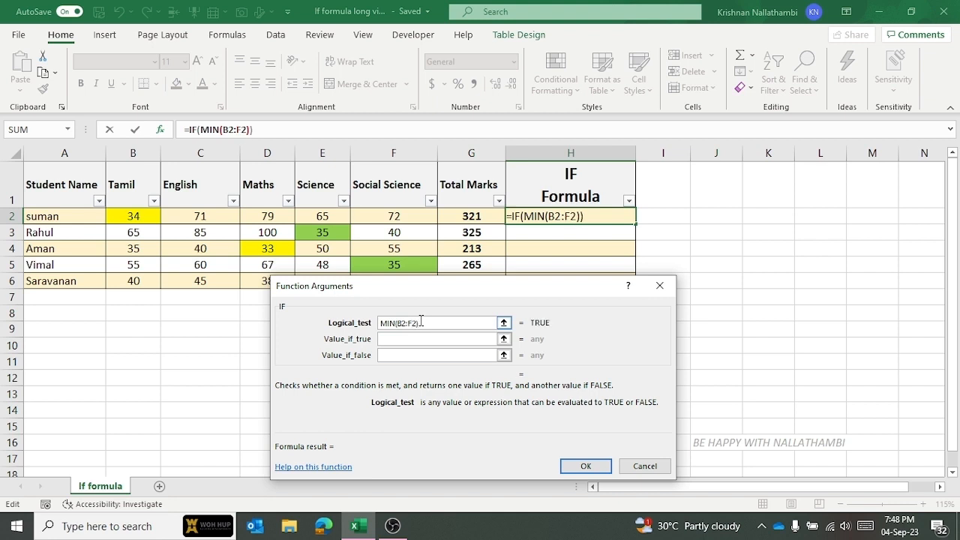
pyautogui.write(')>=35')
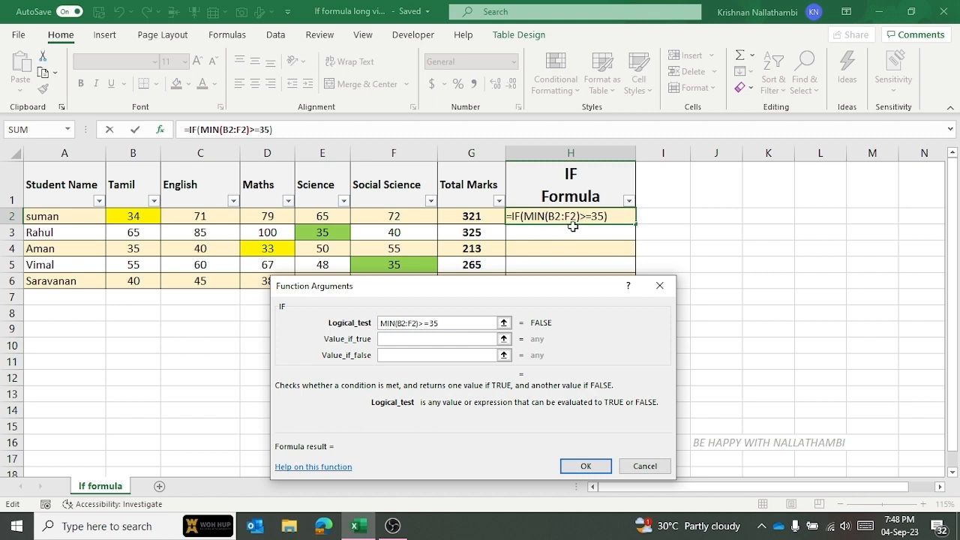
# Complete the H2 formula so it returns PASS when true and FAIL when false.
pyautogui.click(419, 339)
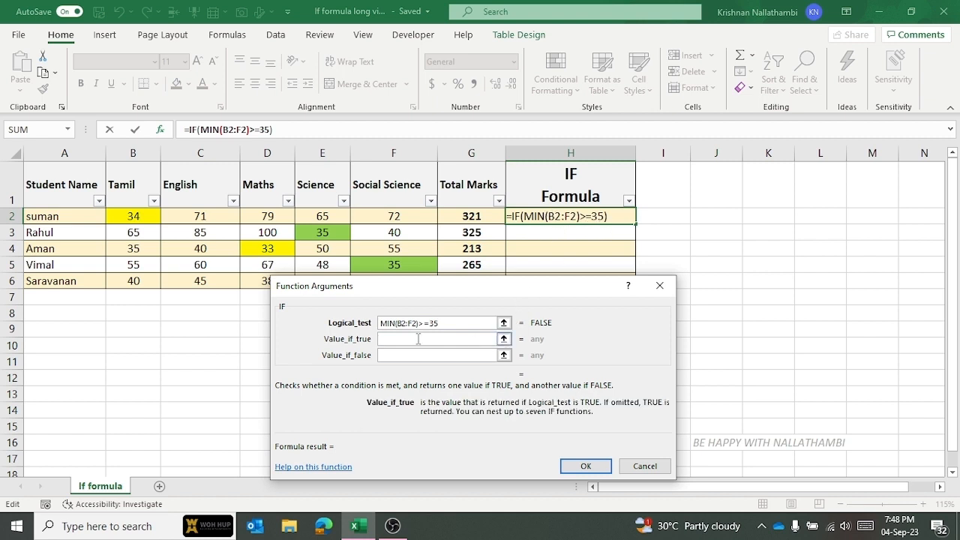
pyautogui.write('pA')
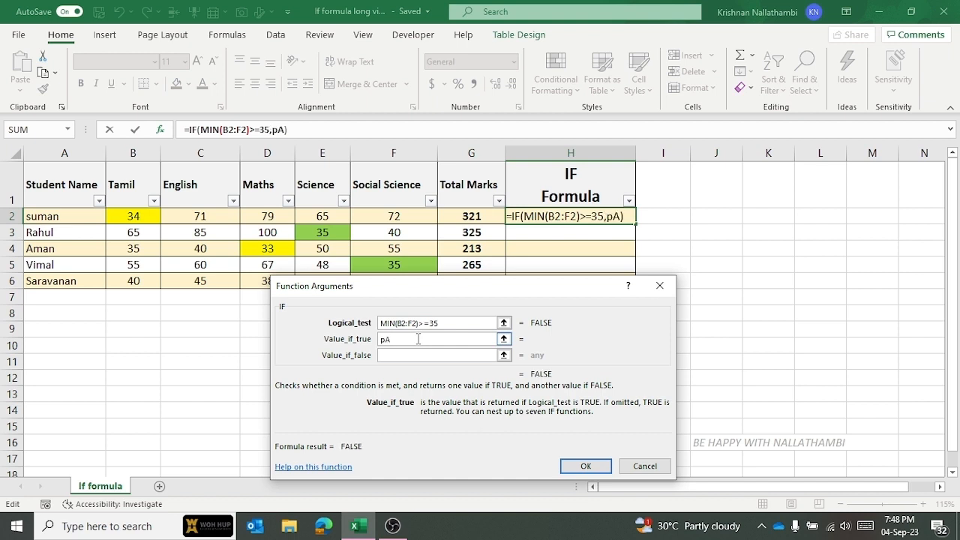
pyautogui.press('BackSpace')
pyautogui.press('BackSpace')
pyautogui.write('PASS')
pyautogui.click(398, 355)
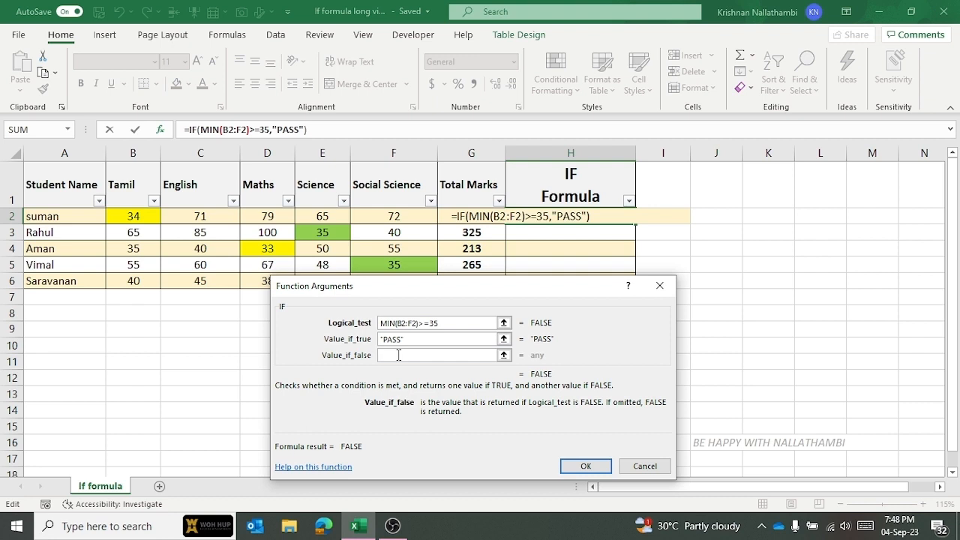
pyautogui.write('FAIL')
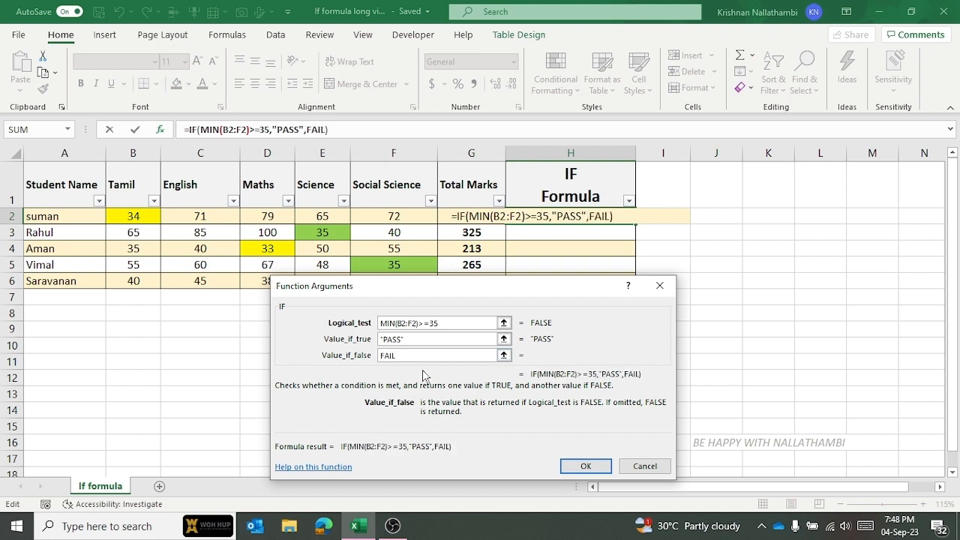
pyautogui.click(443, 339)
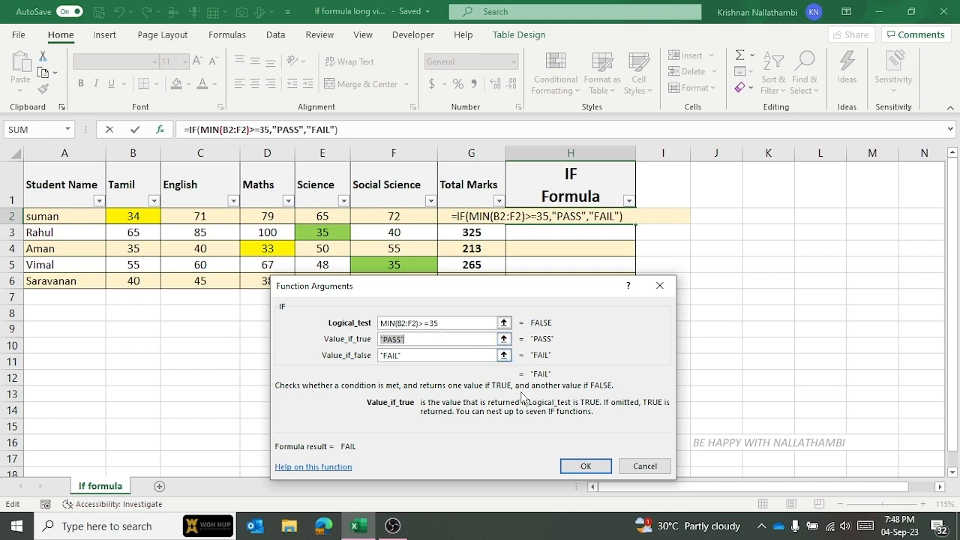
pyautogui.click(586, 466)
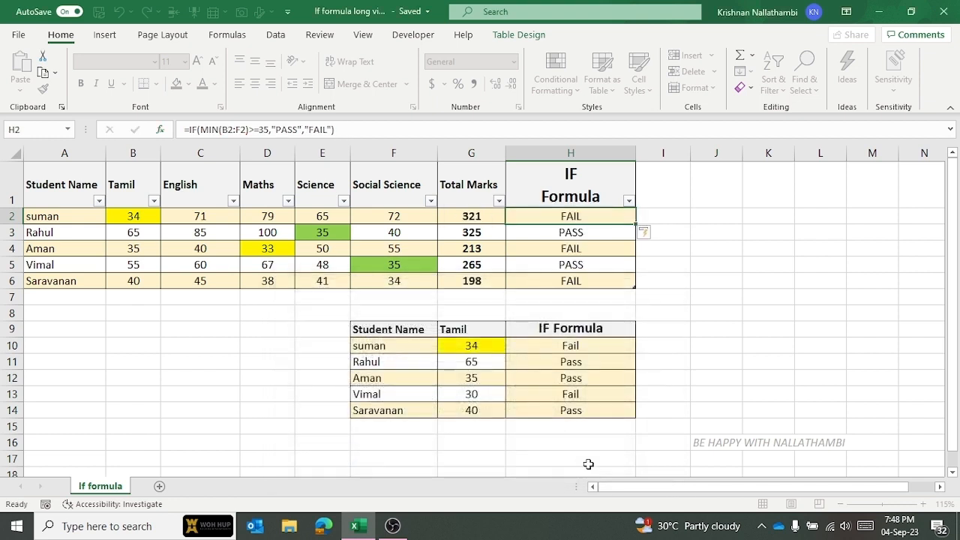
# Check the marks in B2, D4 and F6 against the pass/fail results in the IF Formula column.
pyautogui.click(129, 216)
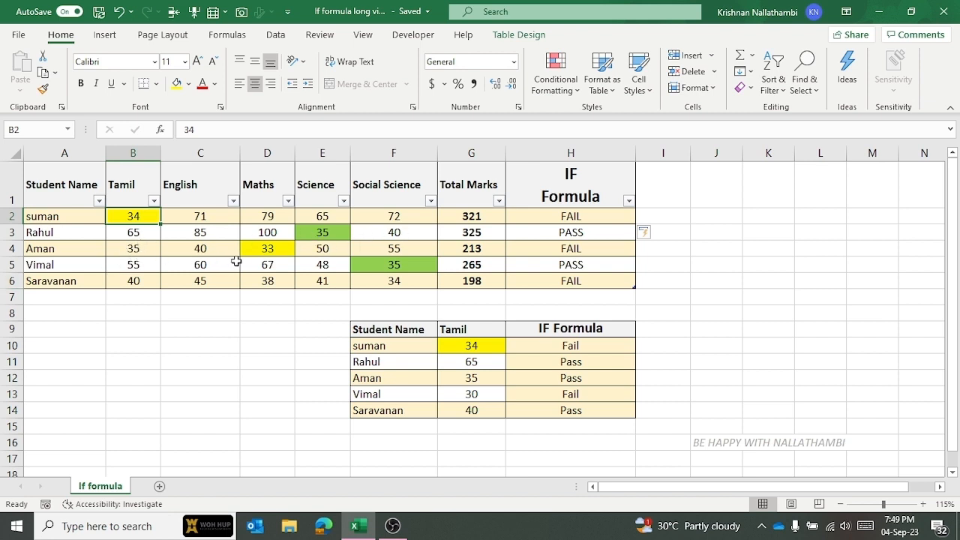
pyautogui.click(263, 250)
pyautogui.moveTo(264, 253); pyautogui.dragTo(544, 257)
pyautogui.click(265, 293)
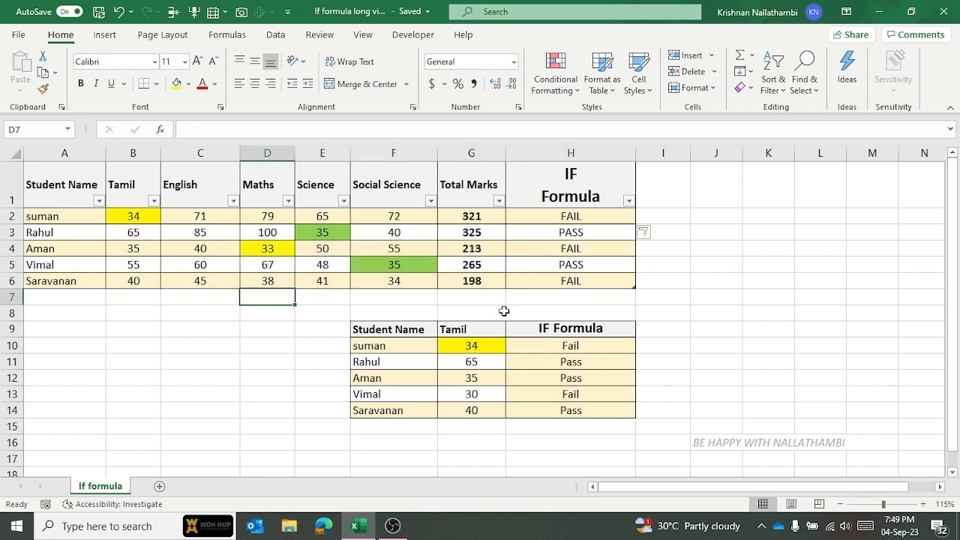
pyautogui.click(379, 282)
pyautogui.moveTo(379, 281); pyautogui.dragTo(510, 281)
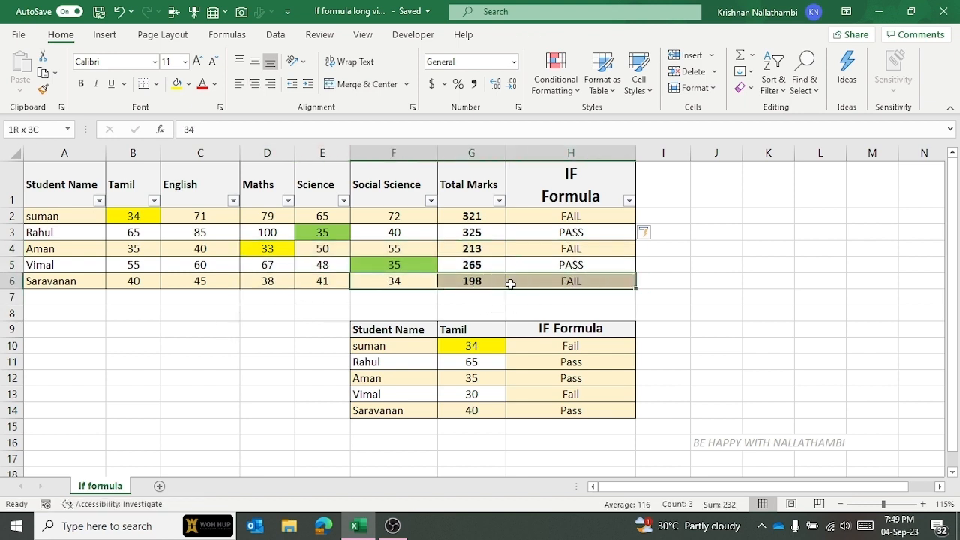
pyautogui.click(408, 281)
pyautogui.click(571, 283)
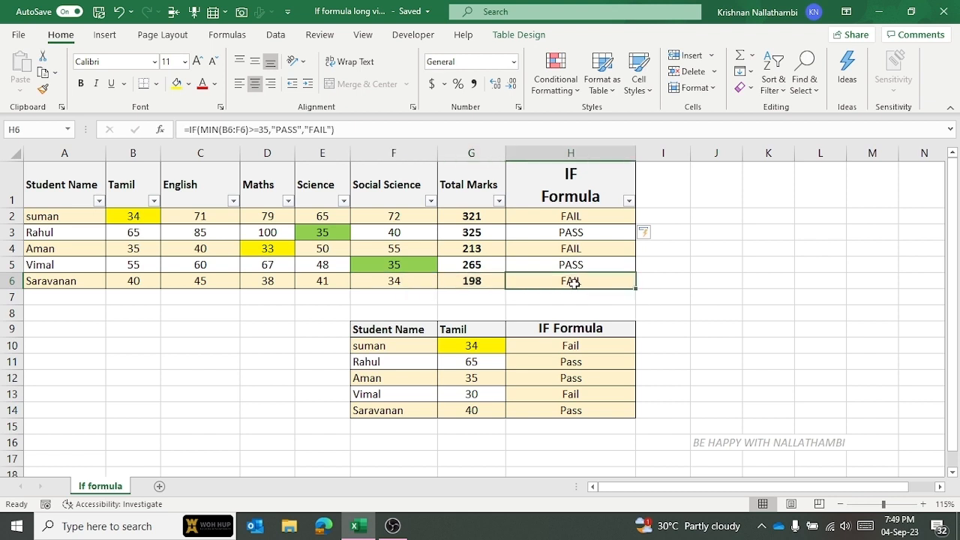